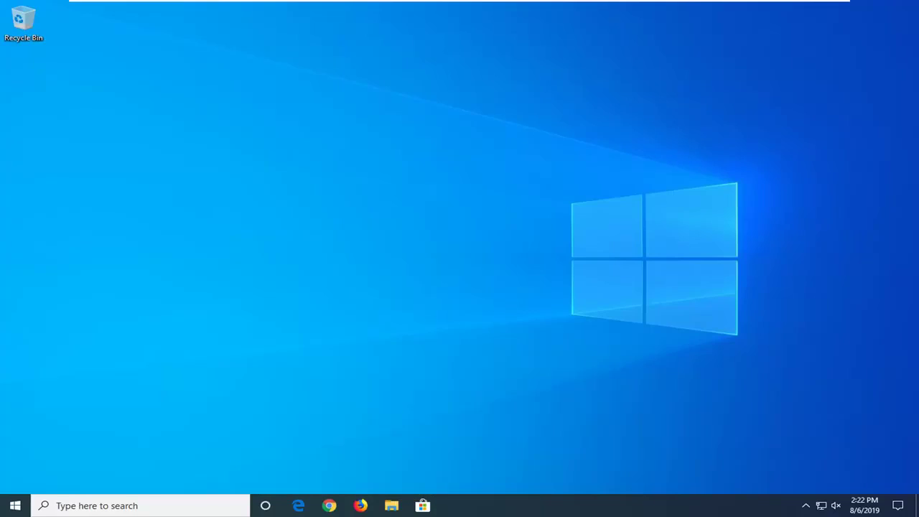
Launch the Local Group Policy Editor from a Start search for 'group policy'
left_click(14, 506)
type("group")
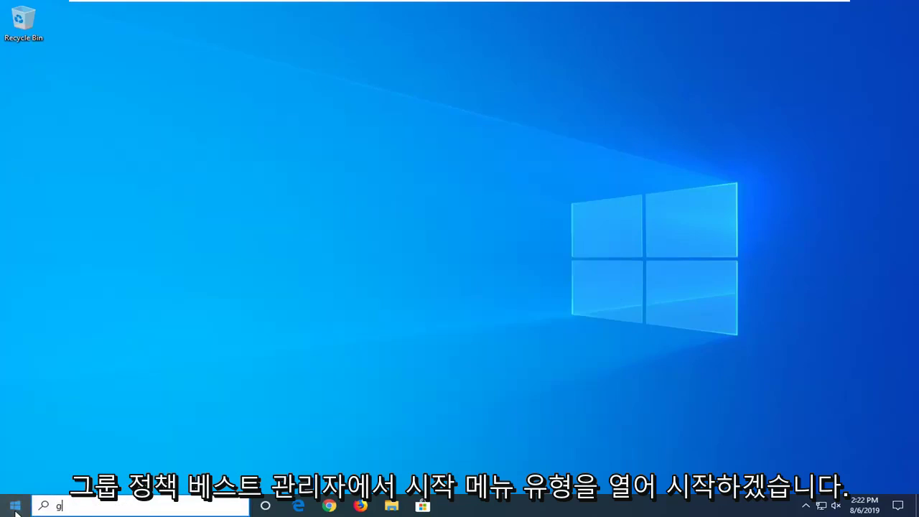
type(" policy")
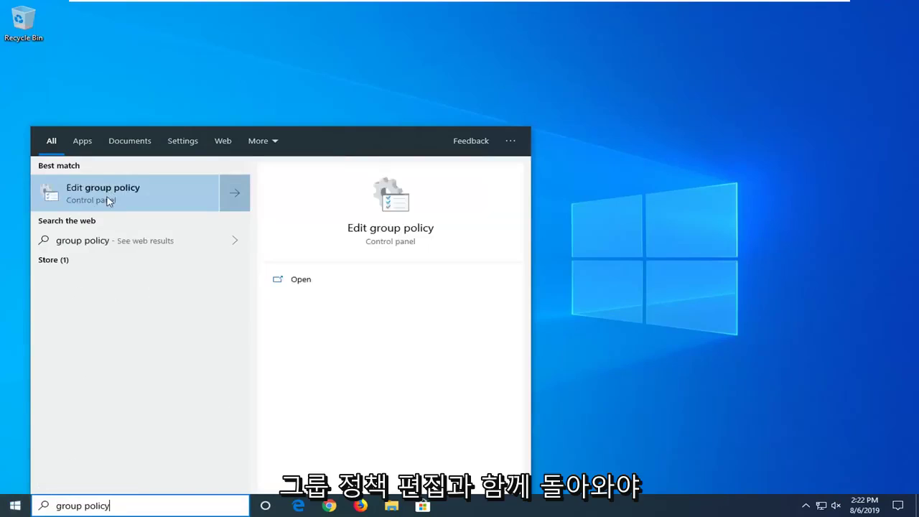
left_click(108, 198)
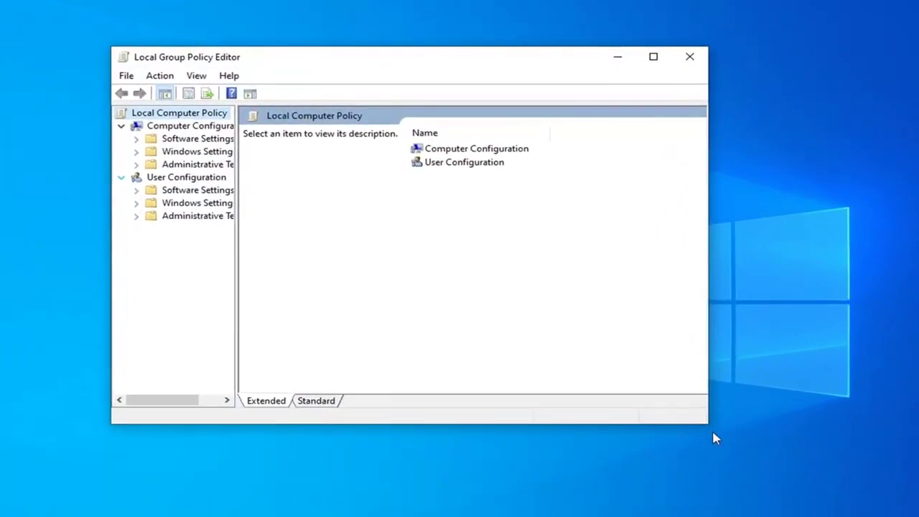
Enlarge the editor window and tree pane, then expand Computer Configuration > Administrative Templates
left_click_drag(709, 426, 823, 479)
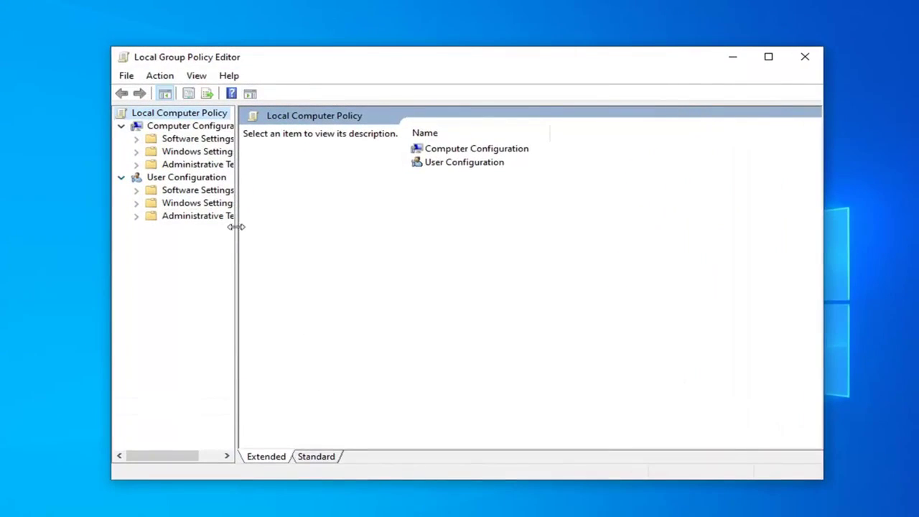
left_click_drag(235, 225, 308, 230)
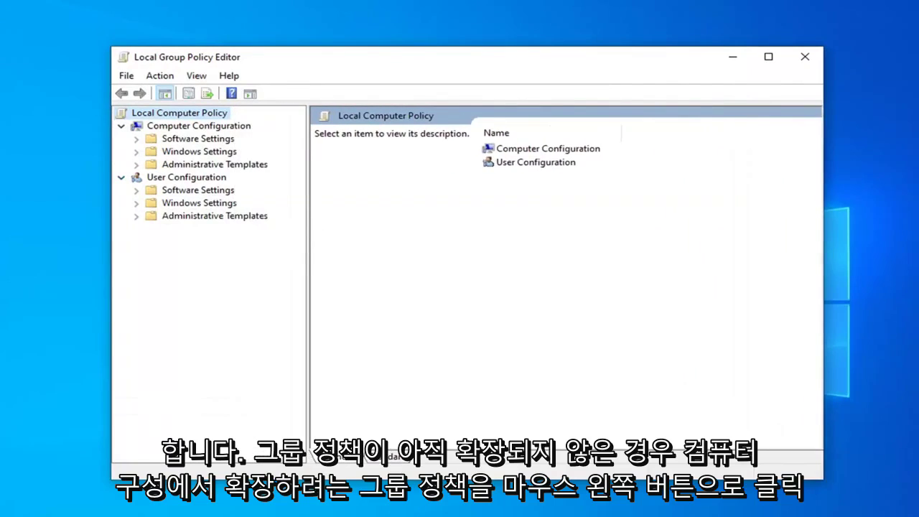
left_click(188, 127)
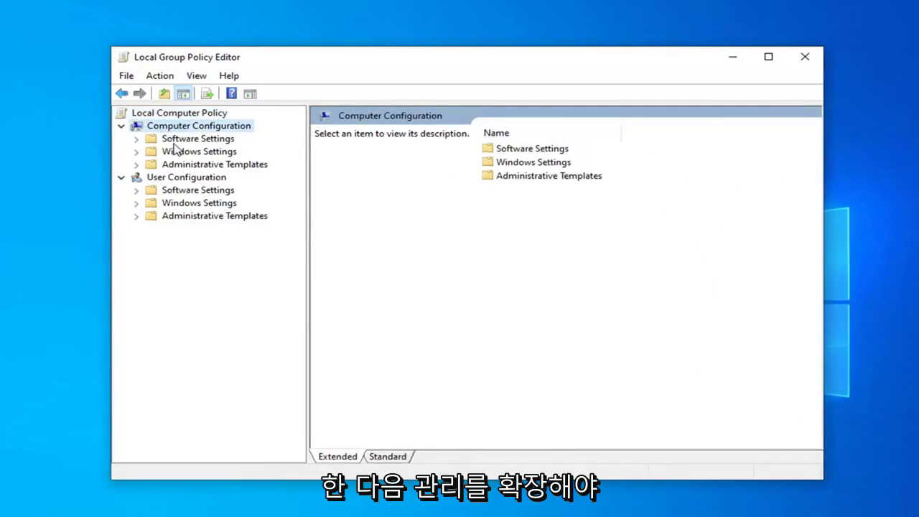
left_click(176, 165)
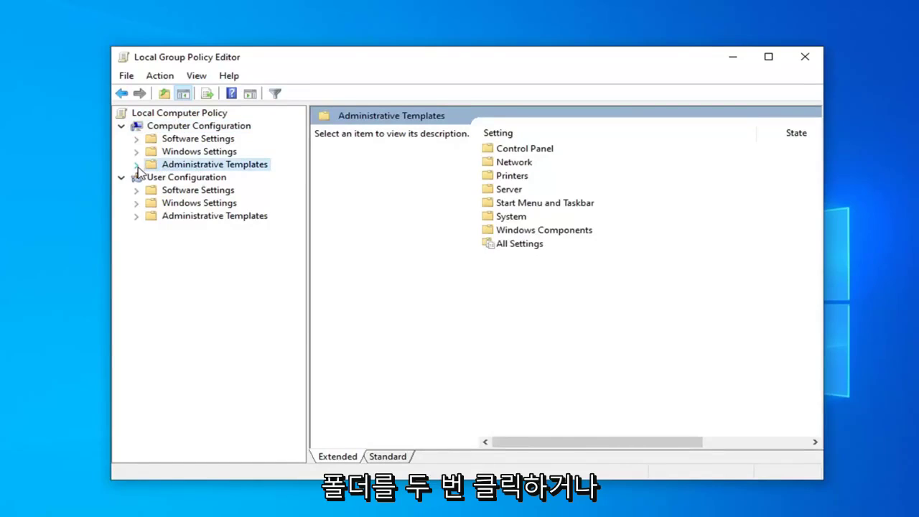
left_click(137, 166)
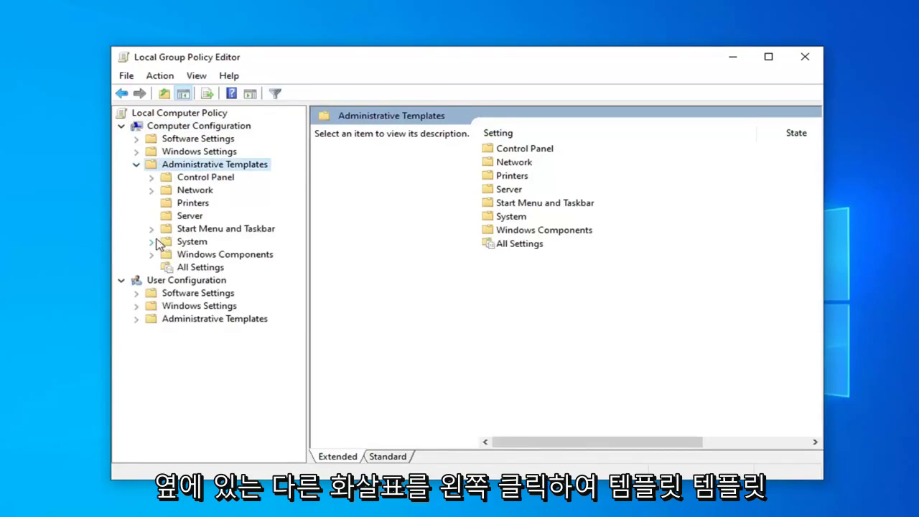
Open Windows Components > Store and select the Turn off the Store application policy
left_click(186, 257)
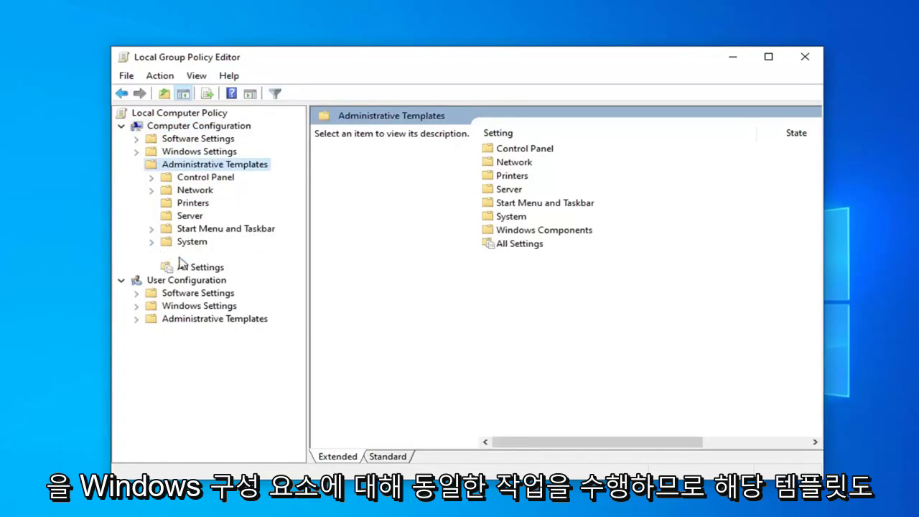
left_click(153, 256)
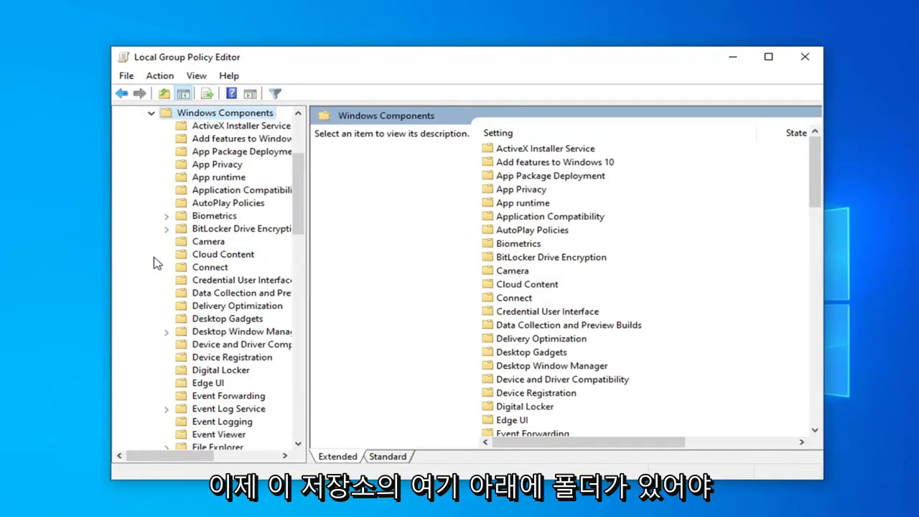
scroll(205, 258, "down", 5)
scroll(201, 260, "down", 7)
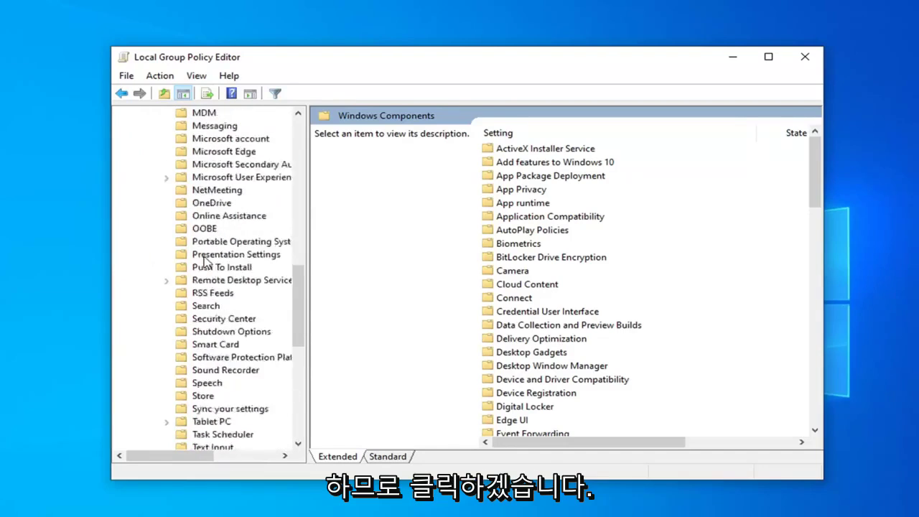
scroll(198, 287, "down", 1)
left_click(194, 359)
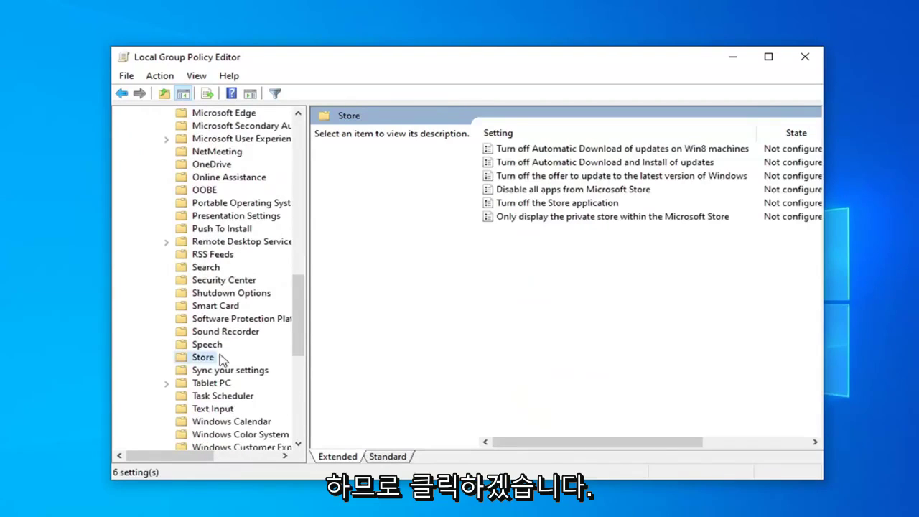
left_click(515, 205)
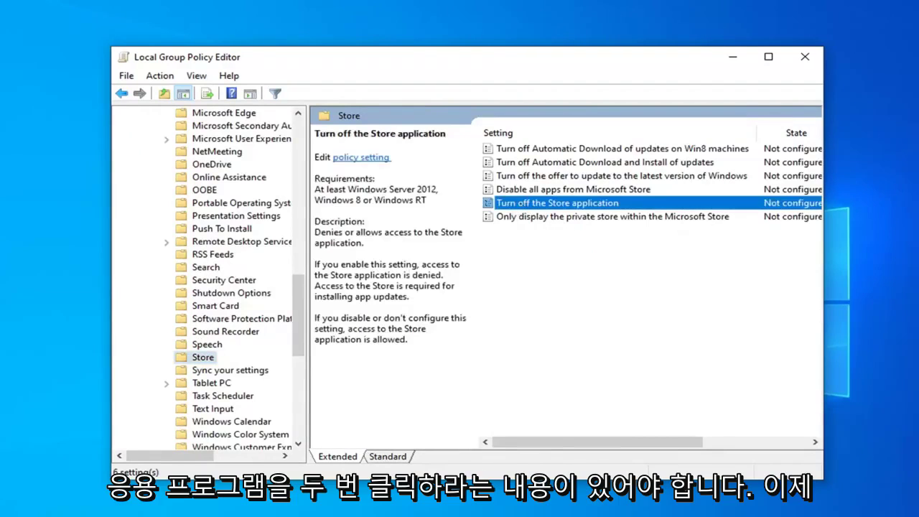
Set Turn off the Store application to Enabled, apply it, and close the editor
double_click(514, 205)
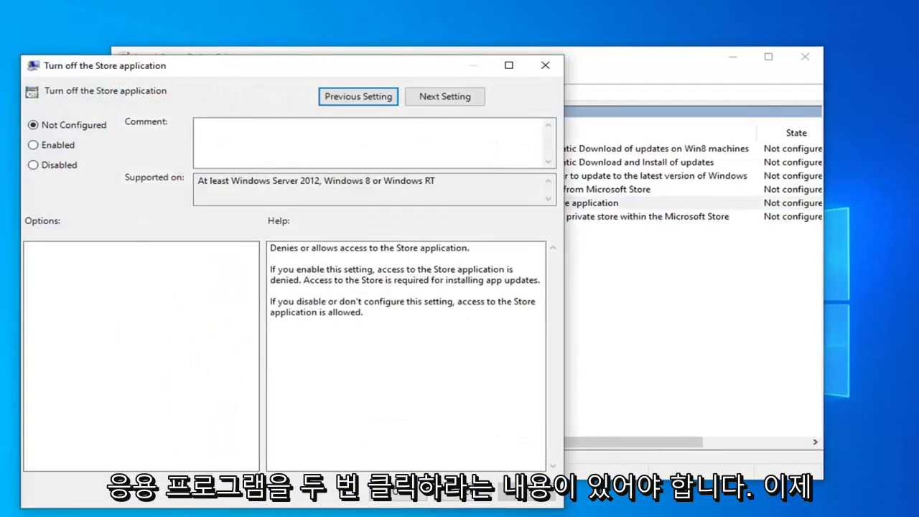
left_click_drag(381, 69, 570, 45)
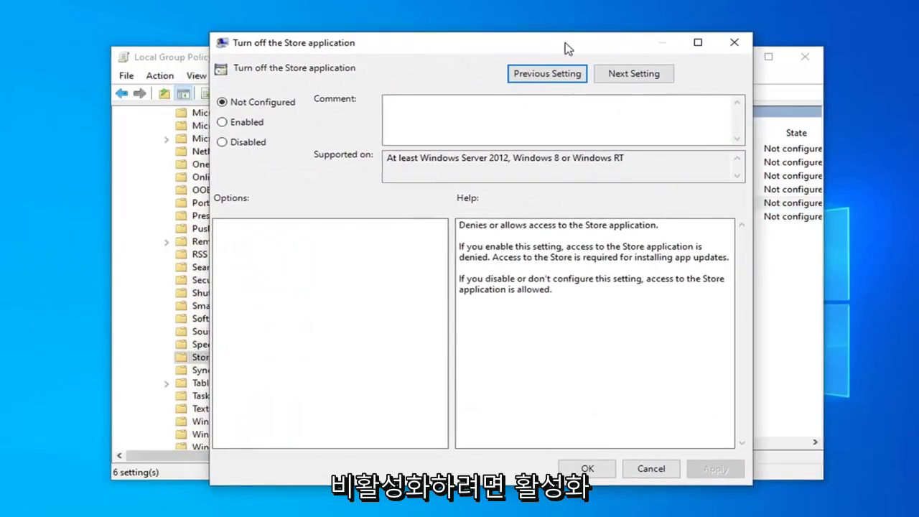
left_click(255, 126)
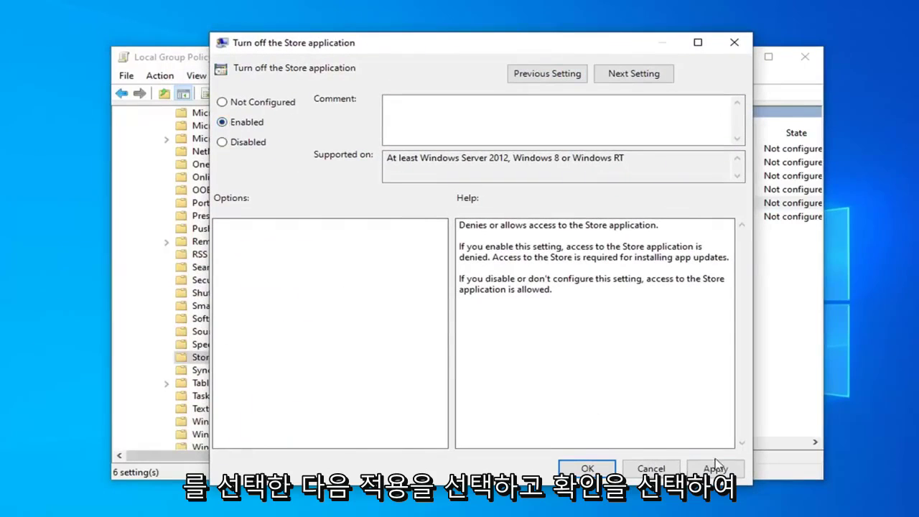
left_click(715, 468)
left_click(587, 468)
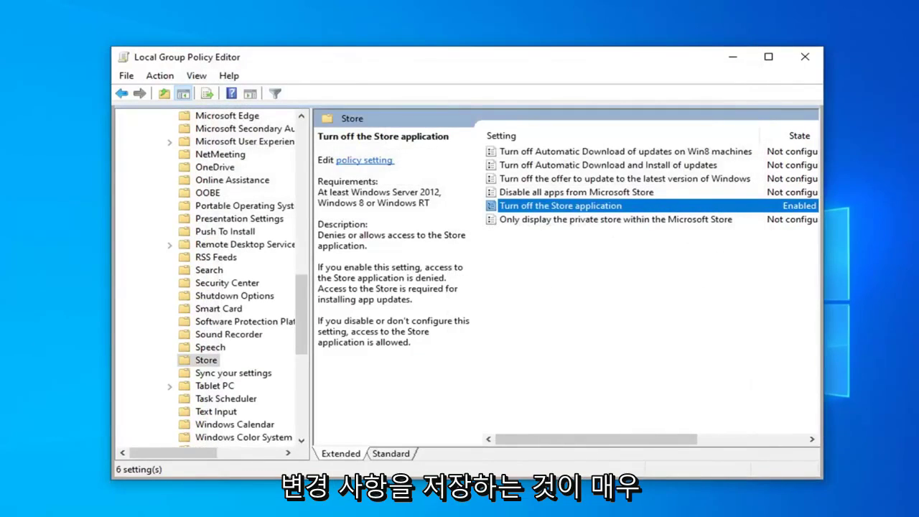
left_click(805, 64)
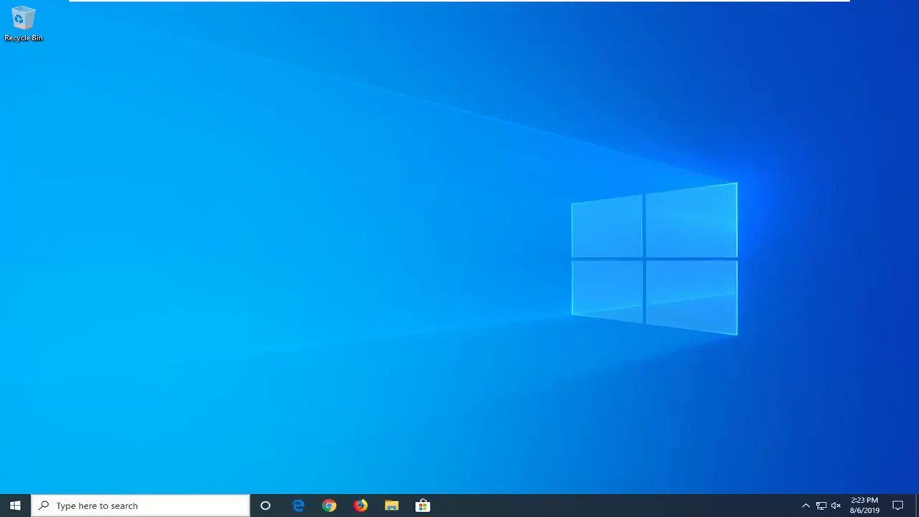
Run Registry Editor as administrator from a Start search for 'regedit'
left_click(14, 512)
type("regedi")
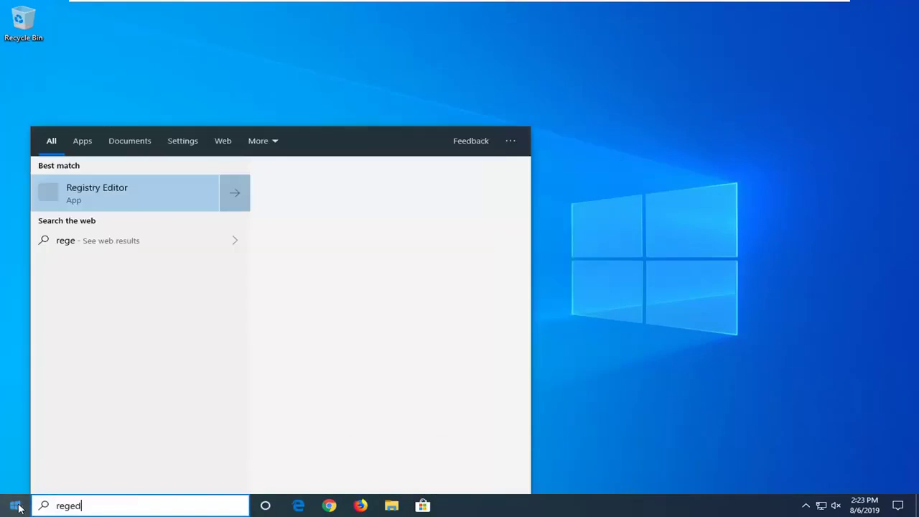
type("t")
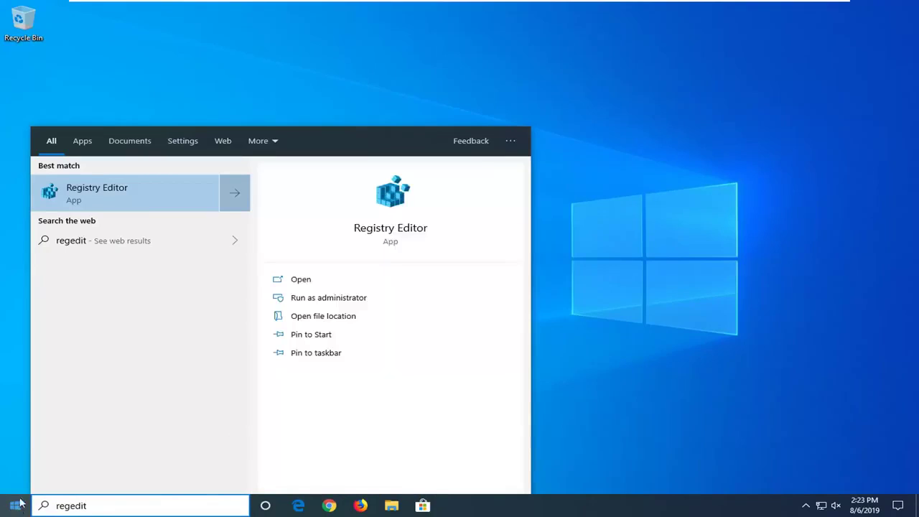
right_click(101, 199)
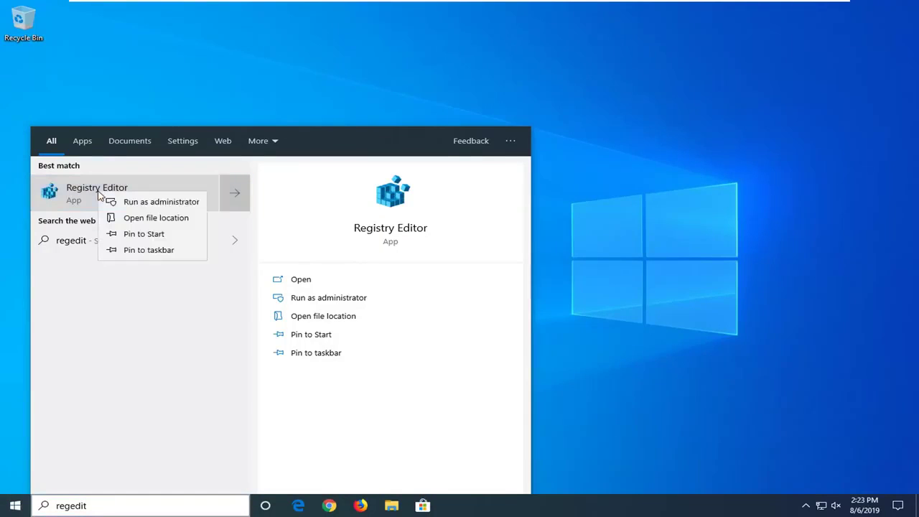
left_click(135, 204)
left_click(133, 204)
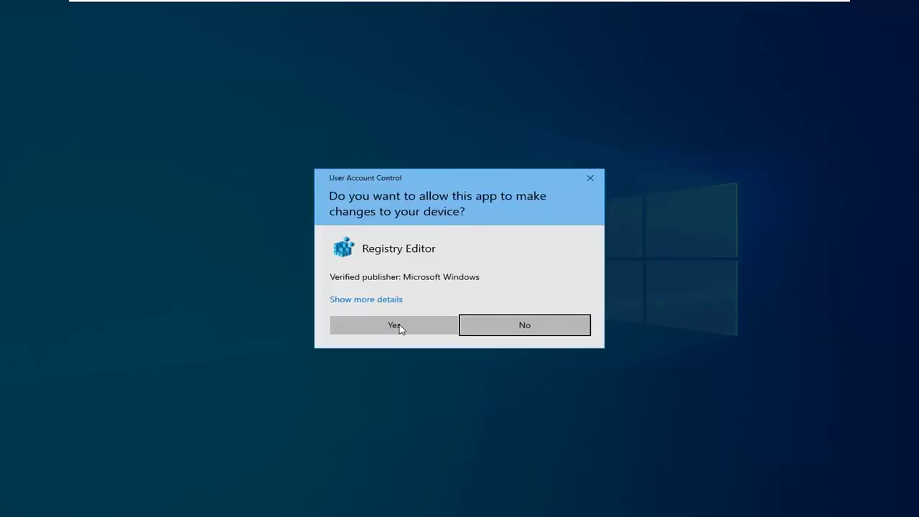
Approve the UAC prompt, then open and dismiss the Export Registry File dialog
left_click(399, 327)
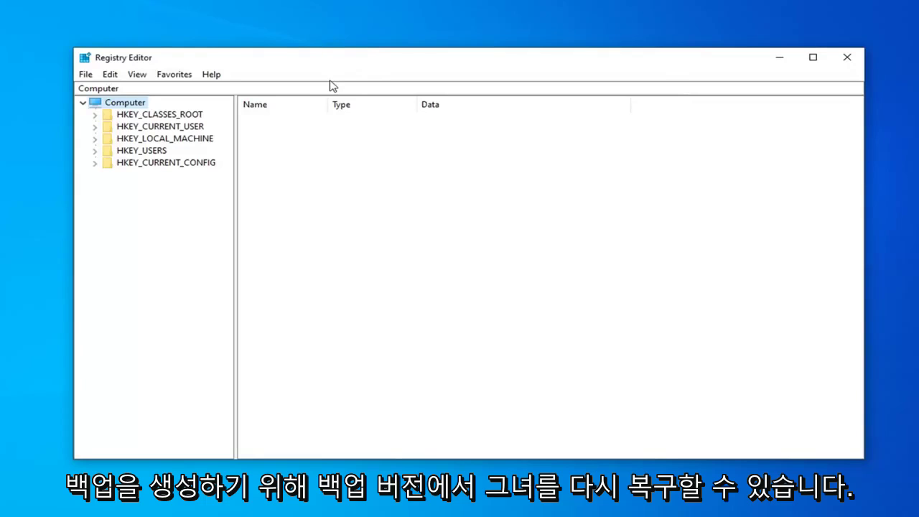
left_click(85, 75)
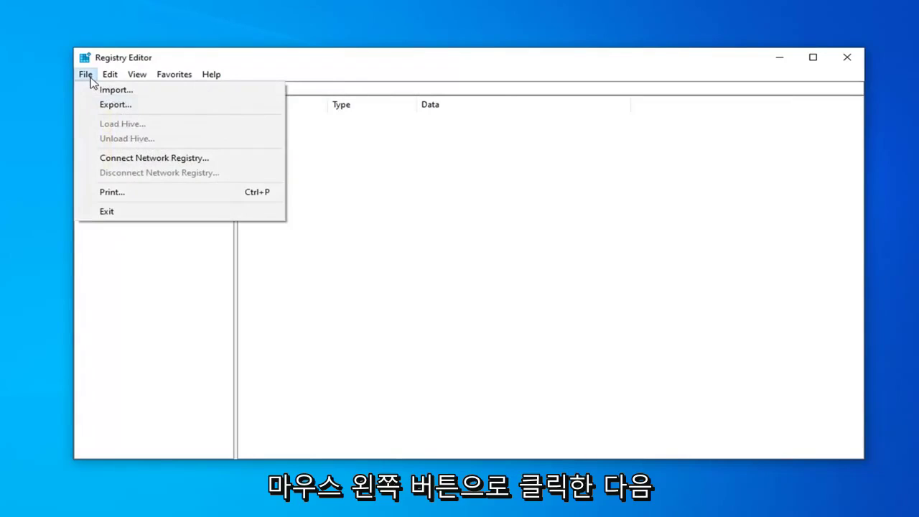
left_click(112, 106)
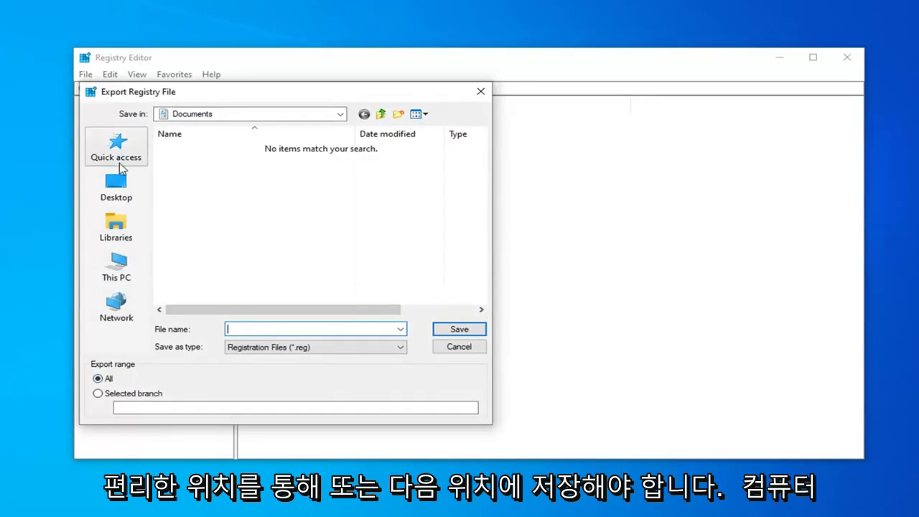
left_click(459, 347)
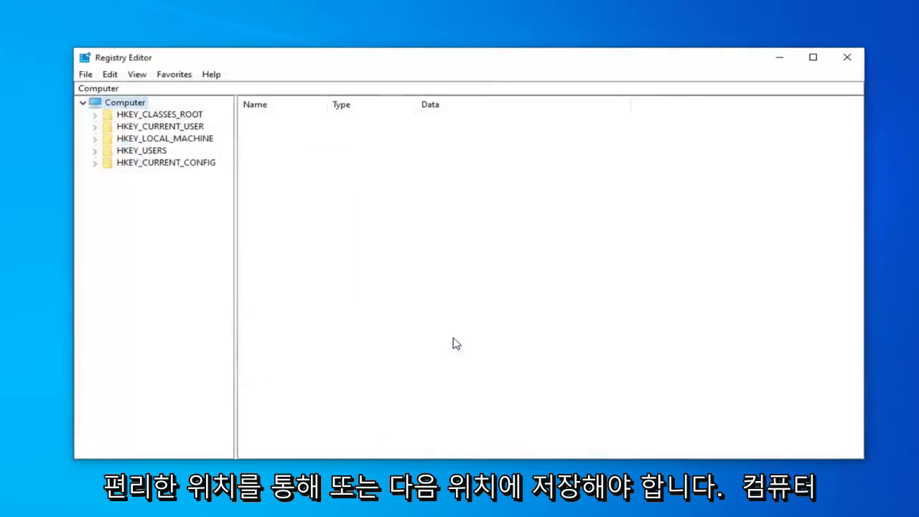
Open Import Registry File, browse to the Desktop, and cancel without importing
left_click(85, 75)
left_click(104, 90)
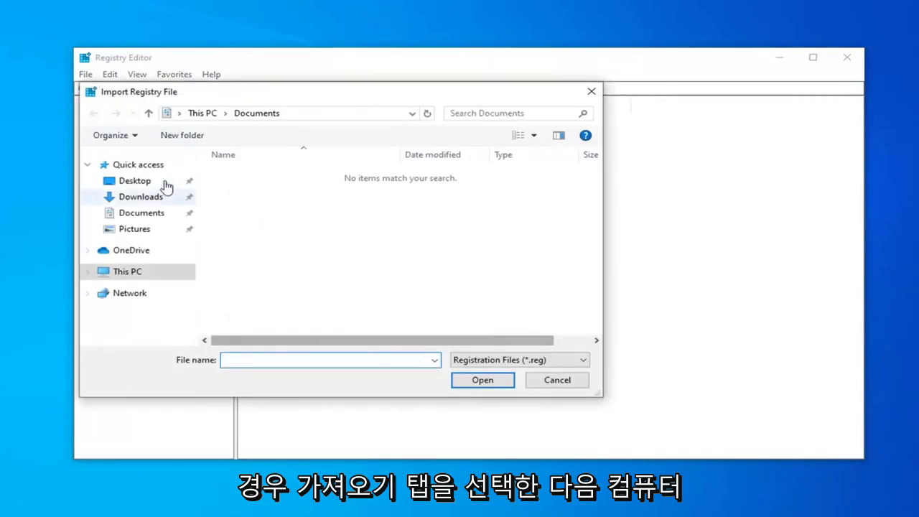
left_click(128, 181)
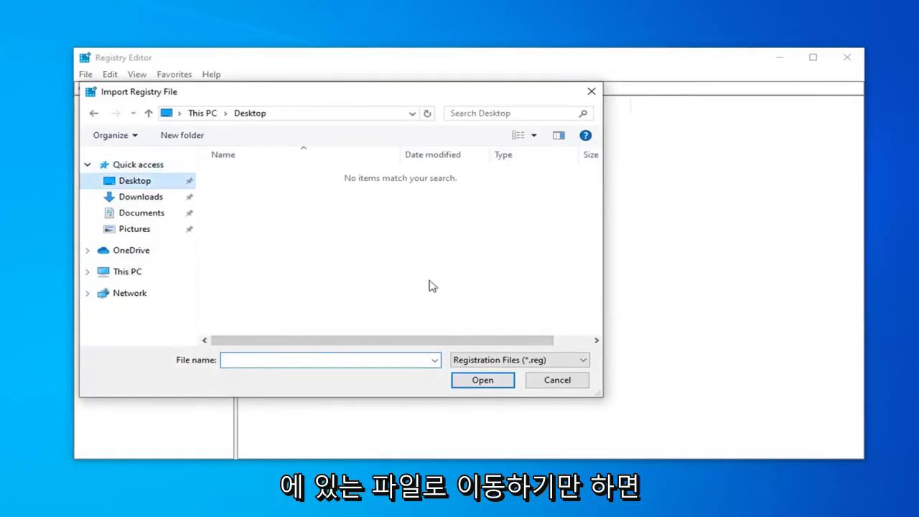
left_click(569, 383)
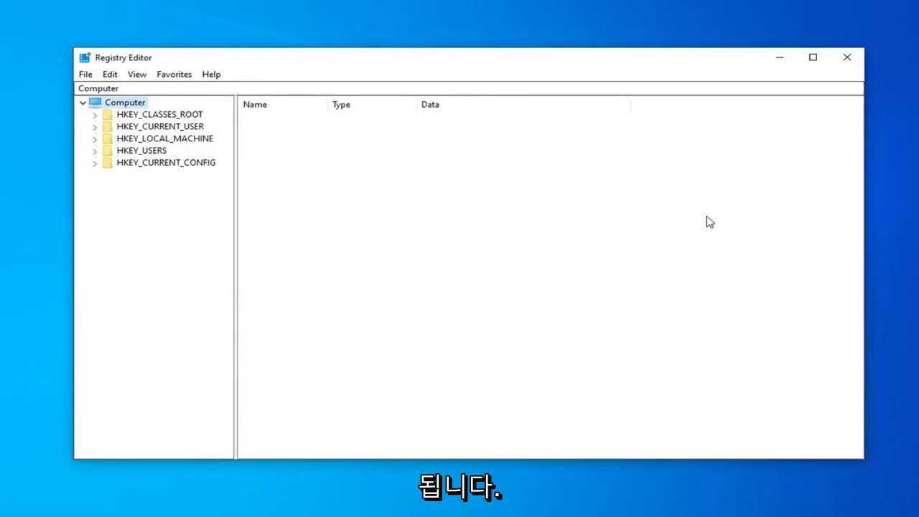
Expand HKEY_LOCAL_MACHINE > SOFTWARE and widen the key tree pane
left_click(174, 143)
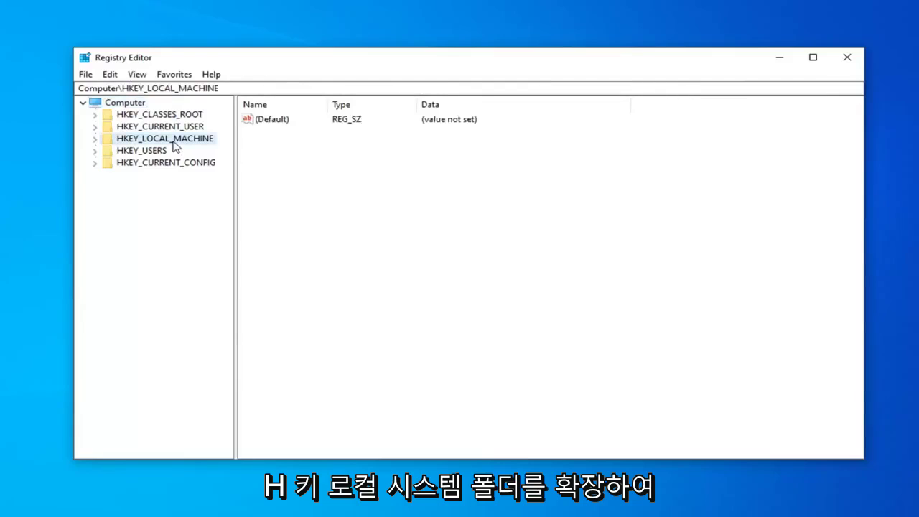
left_click(95, 139)
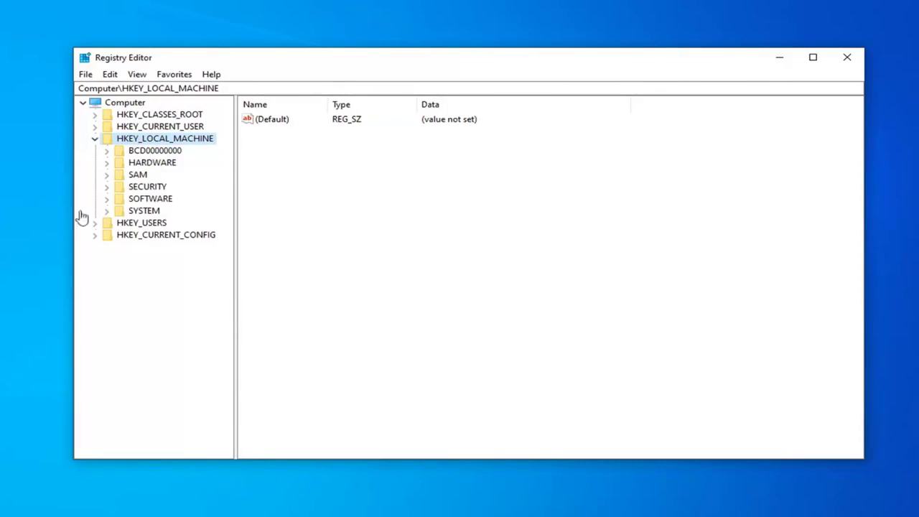
left_click(106, 199)
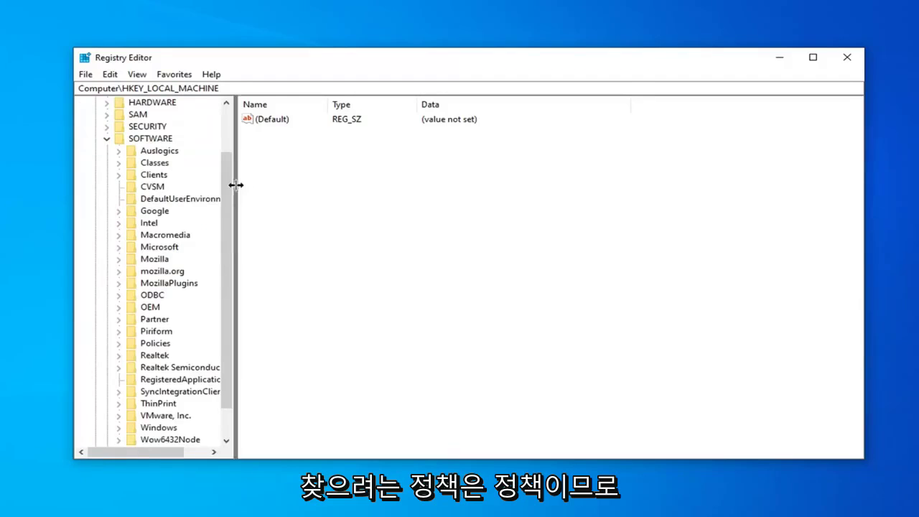
left_click_drag(237, 185, 317, 186)
Open Policies\Microsoft\WindowsStore, widen the Name column, and select RemoveWindowsStore
left_click(154, 345)
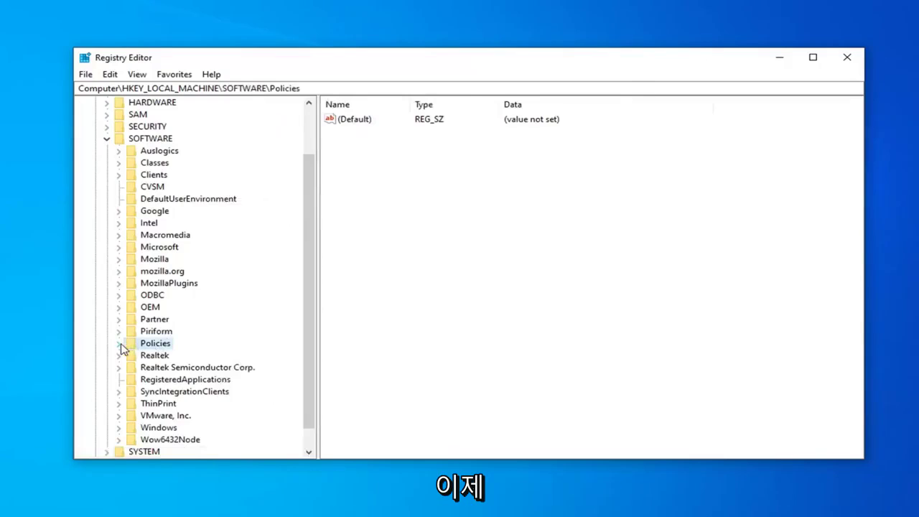
left_click(119, 344)
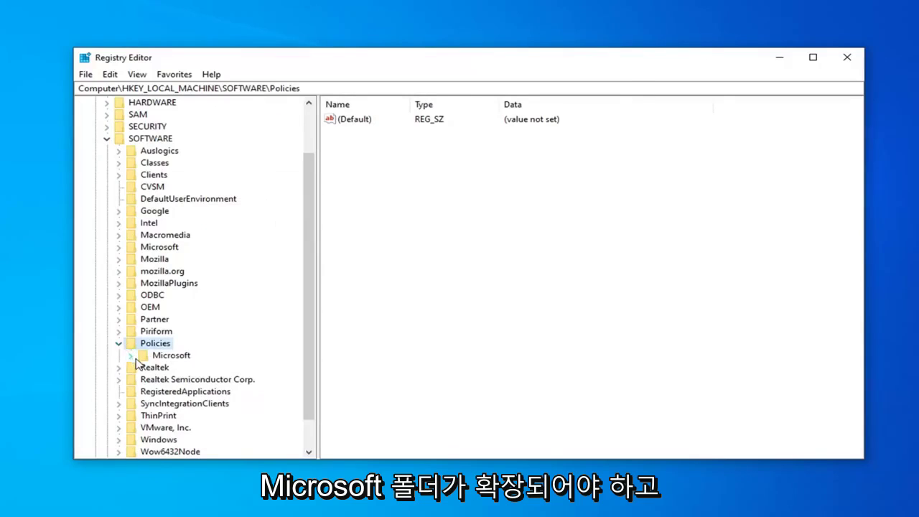
left_click(132, 357)
scroll(213, 331, "down", 2)
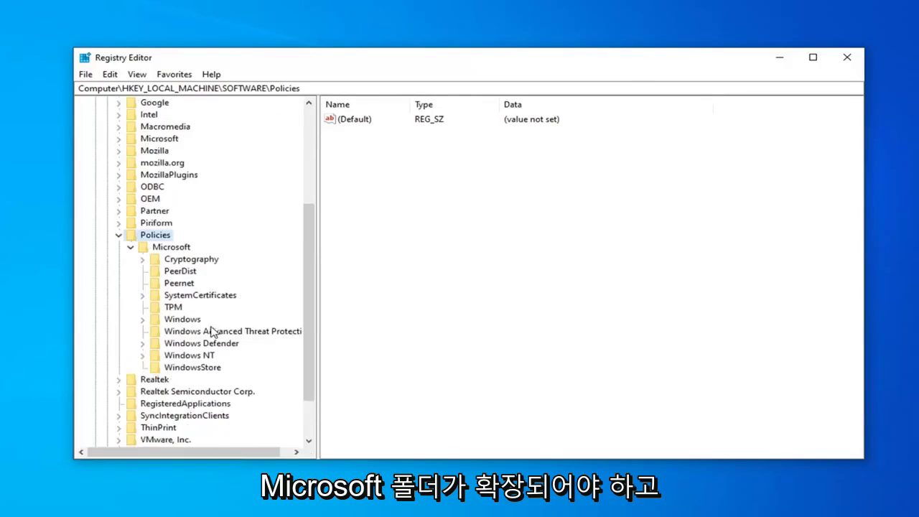
left_click(190, 370)
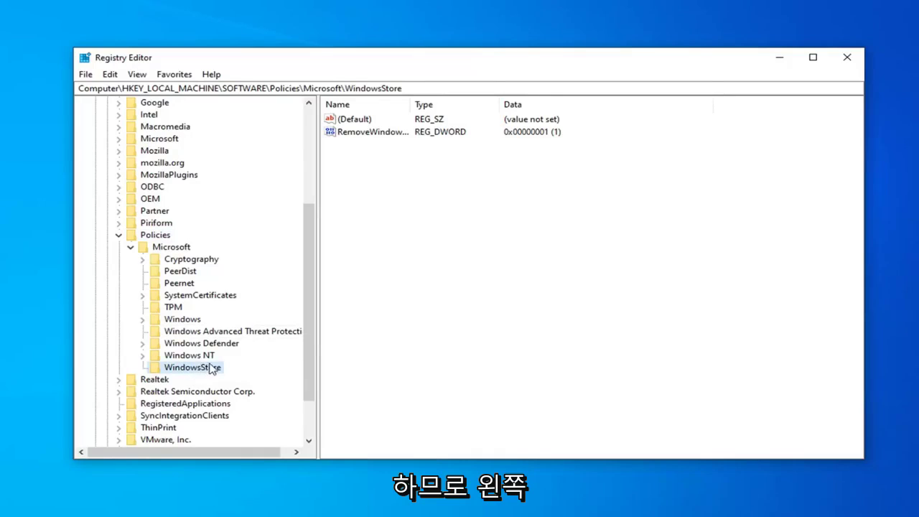
left_click_drag(411, 105, 476, 106)
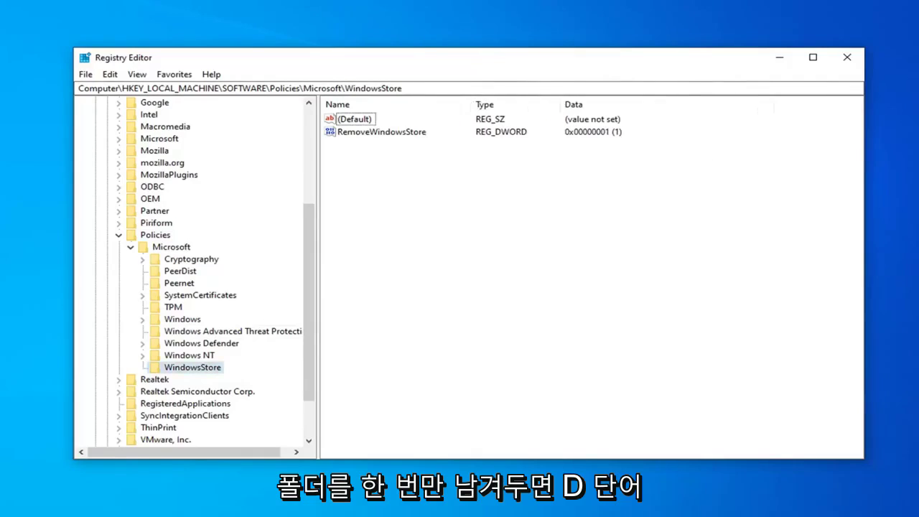
left_click(370, 135)
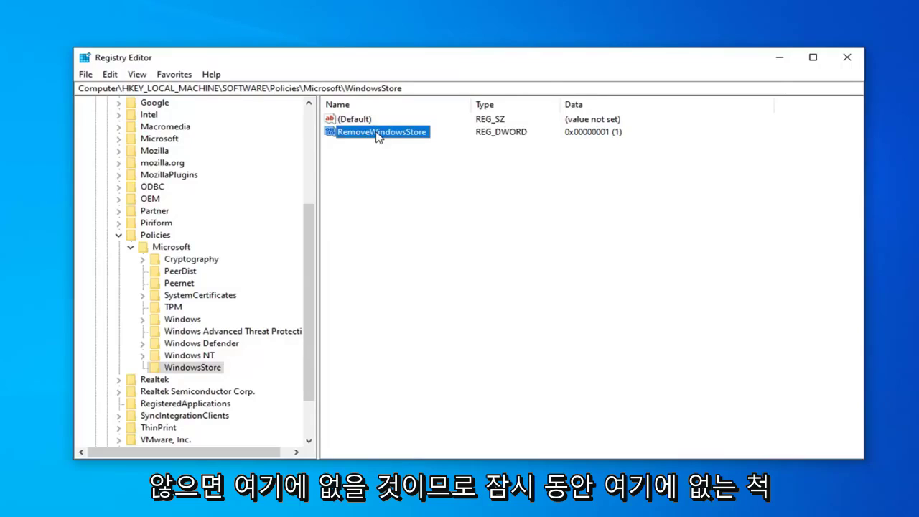
Delete the existing RemoveWindowsStore value and create a new DWORD (32-bit) value
key("Delete")
left_click(583, 252)
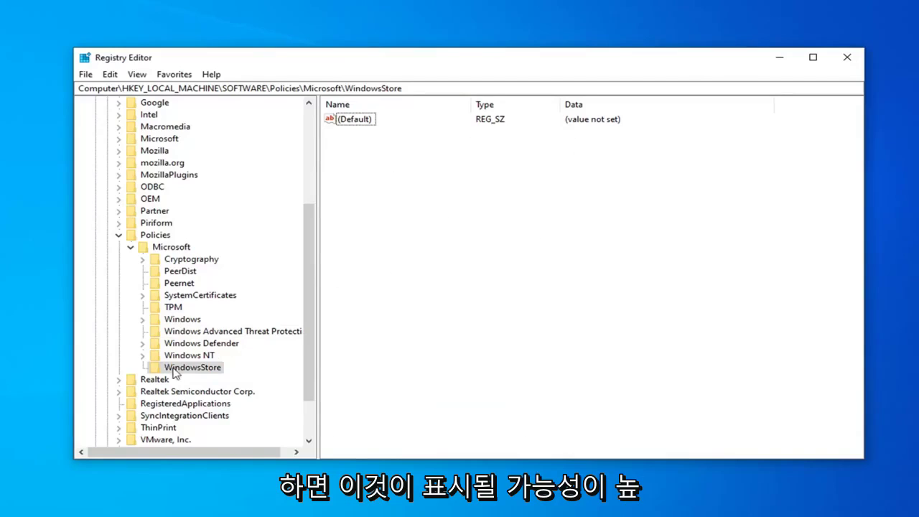
right_click(367, 162)
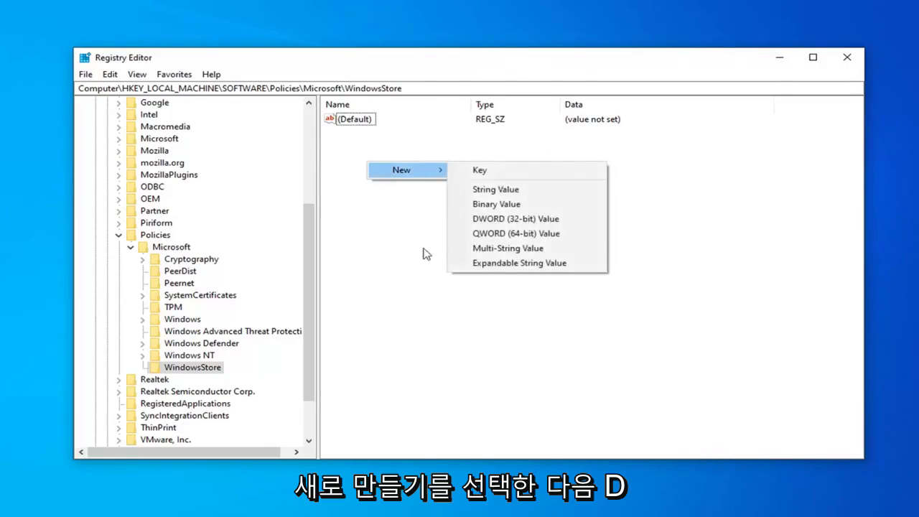
mouse_move(406, 170)
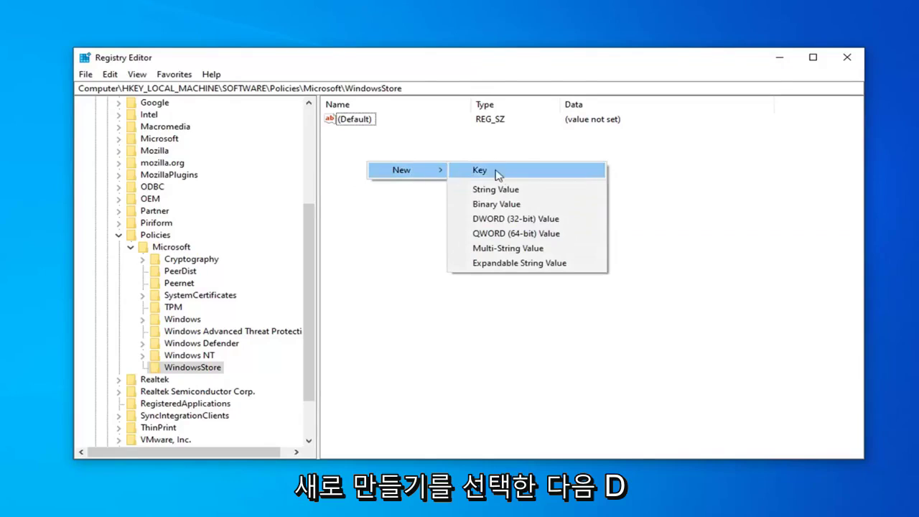
left_click(496, 221)
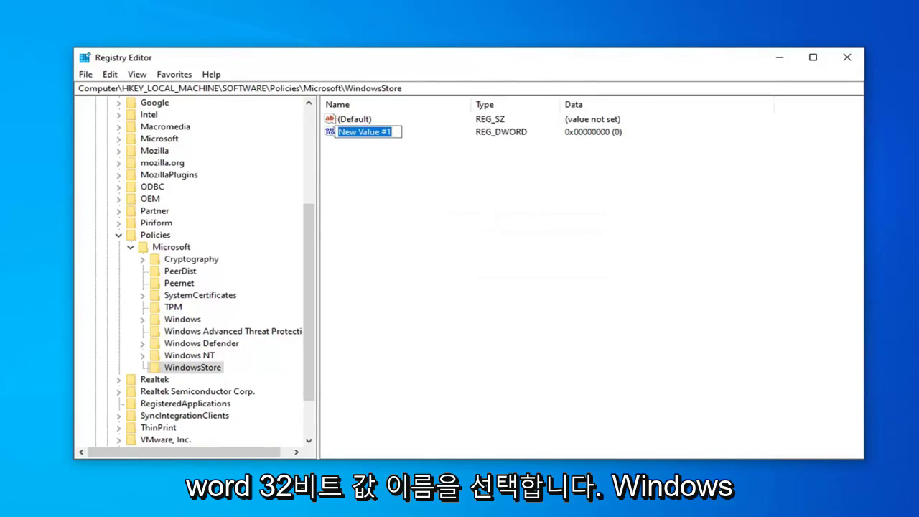
Name the new DWORD RemoveWindowsStore and enter value data 1
type("RemoveWindow")
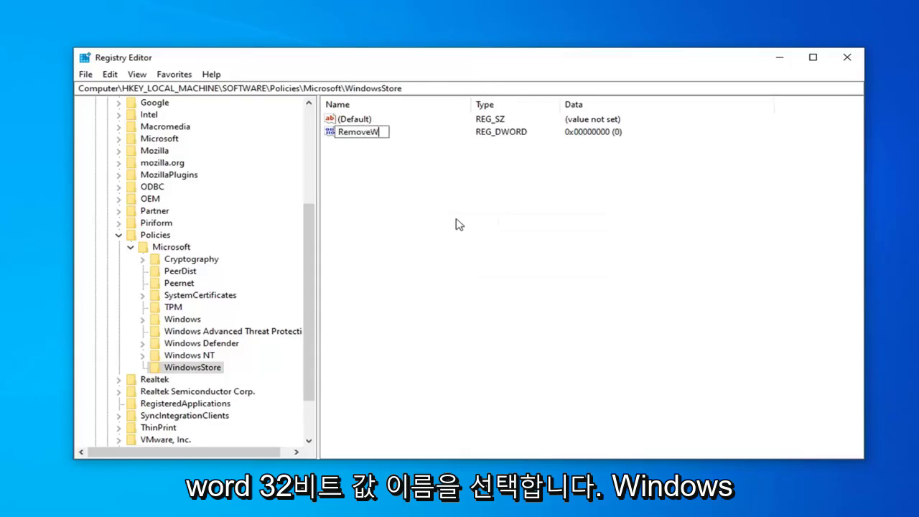
type("sStore")
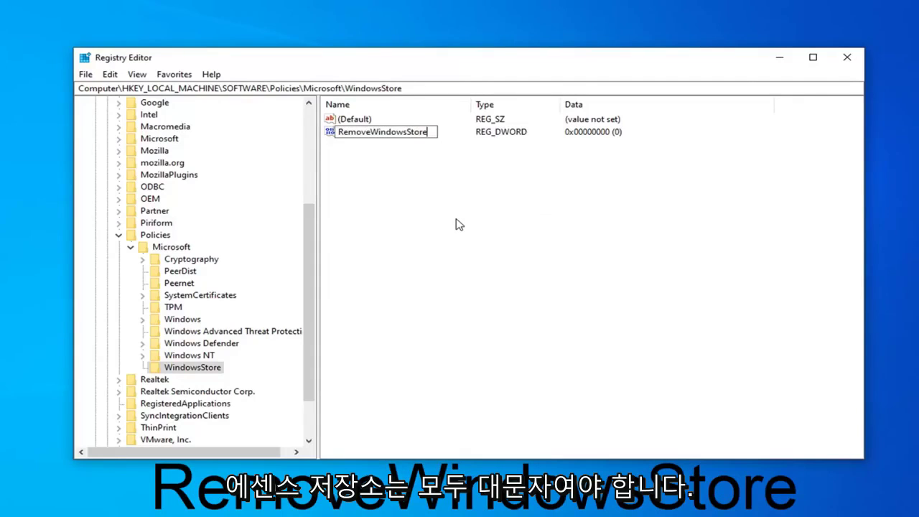
key("Return")
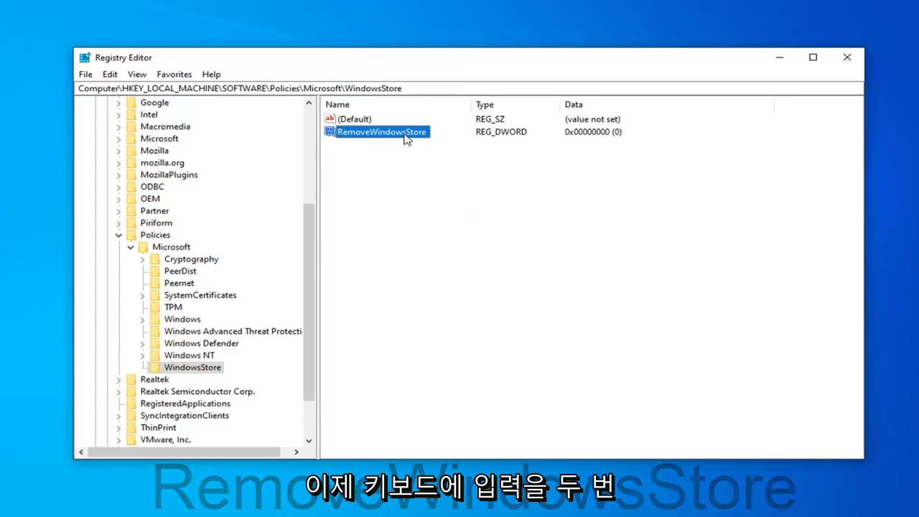
double_click(405, 133)
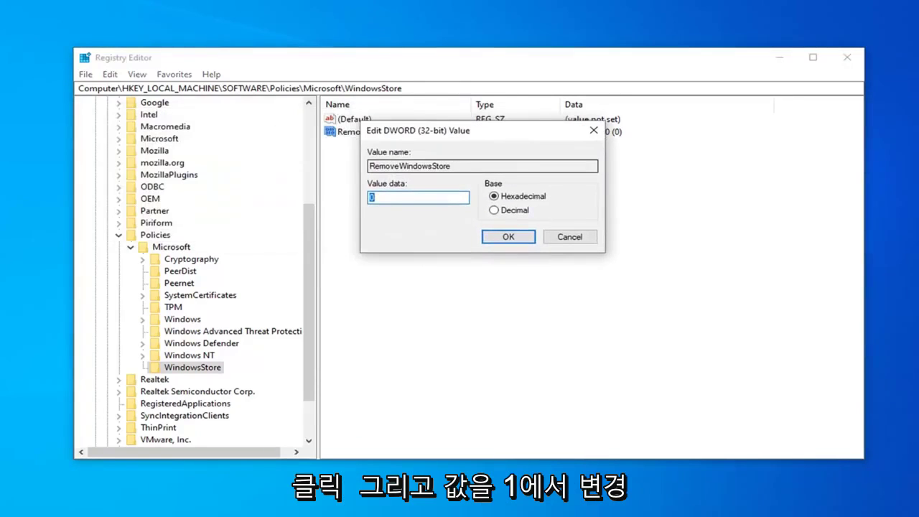
type("1")
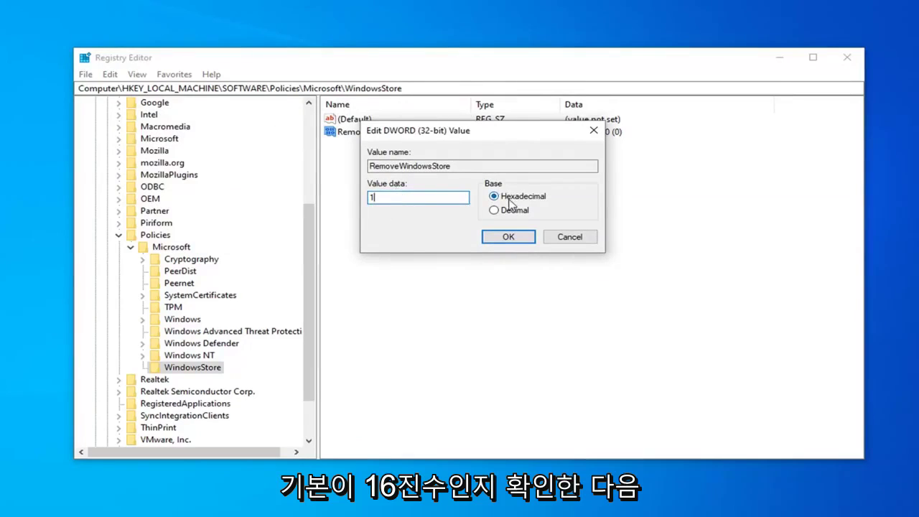
left_click(511, 238)
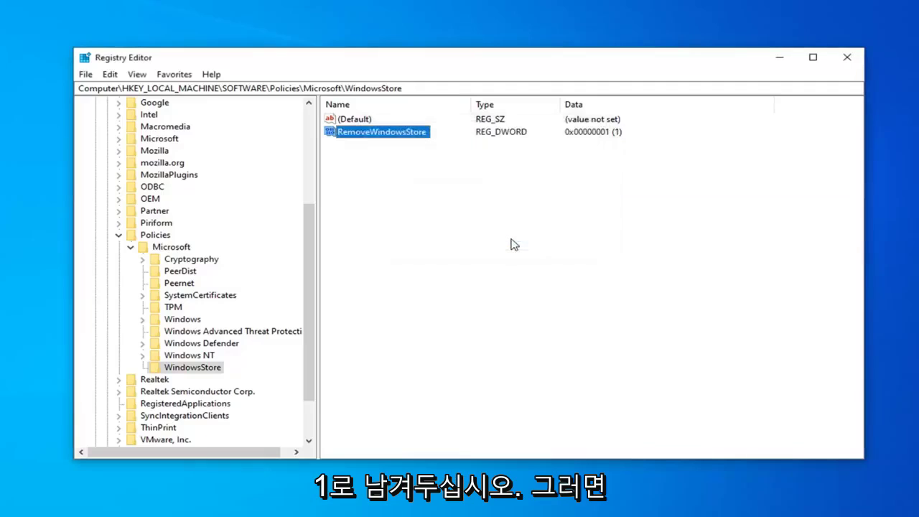
left_click(417, 221)
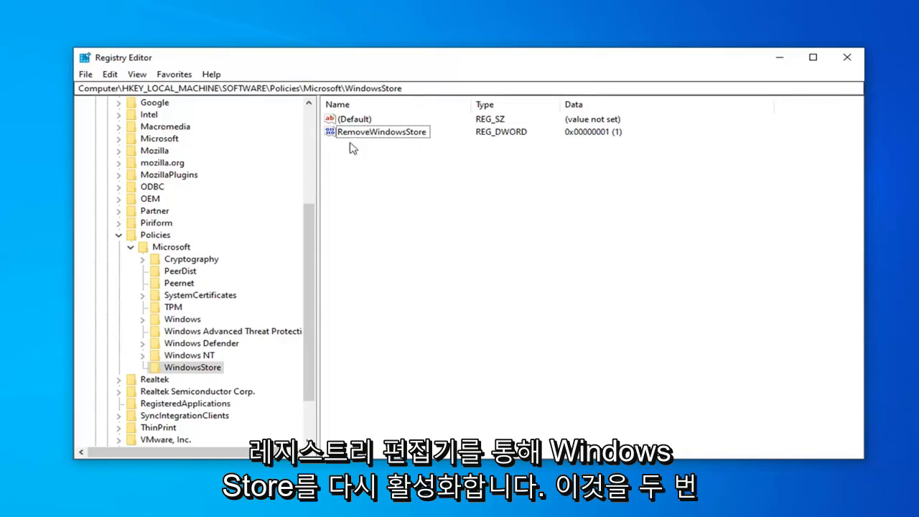
Change RemoveWindowsStore's value data to 0 and save it
left_click(372, 134)
double_click(372, 135)
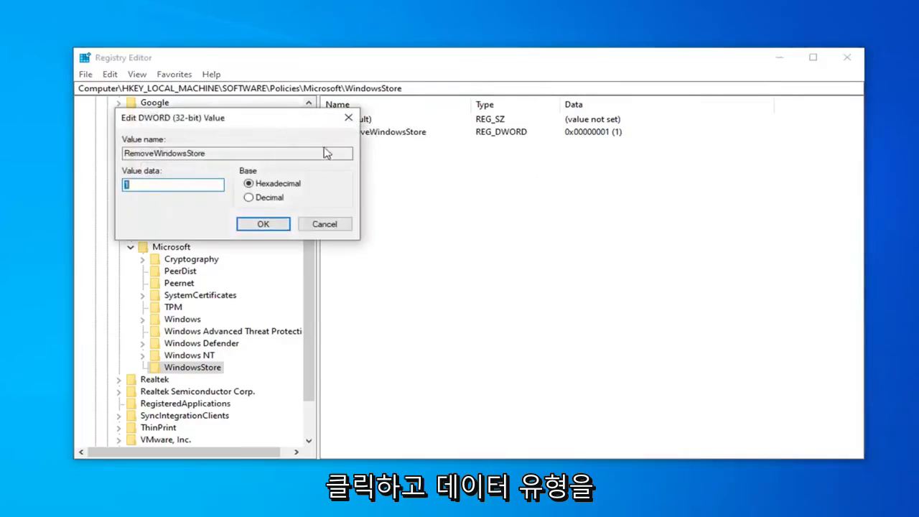
type("0")
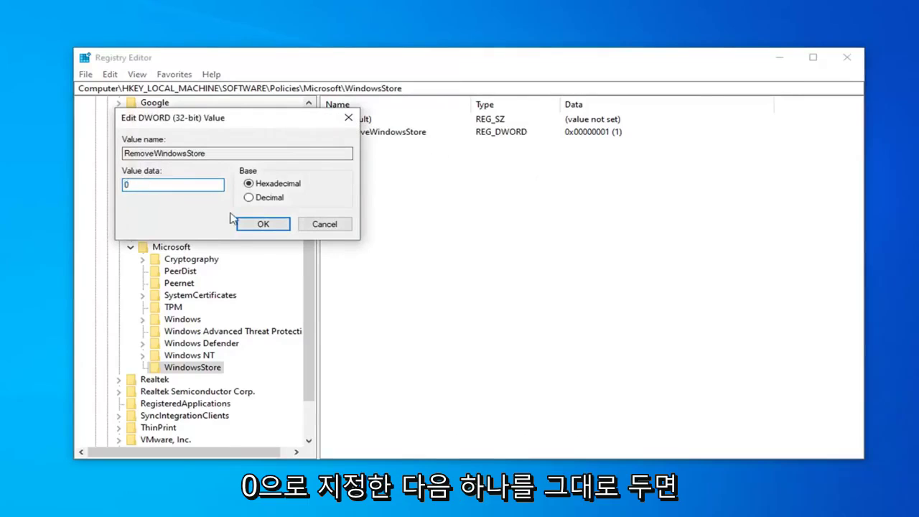
left_click(263, 225)
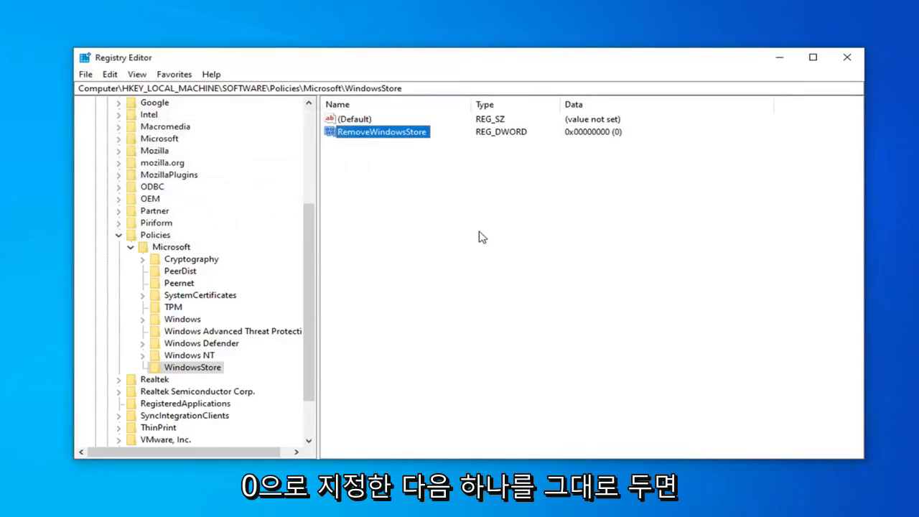